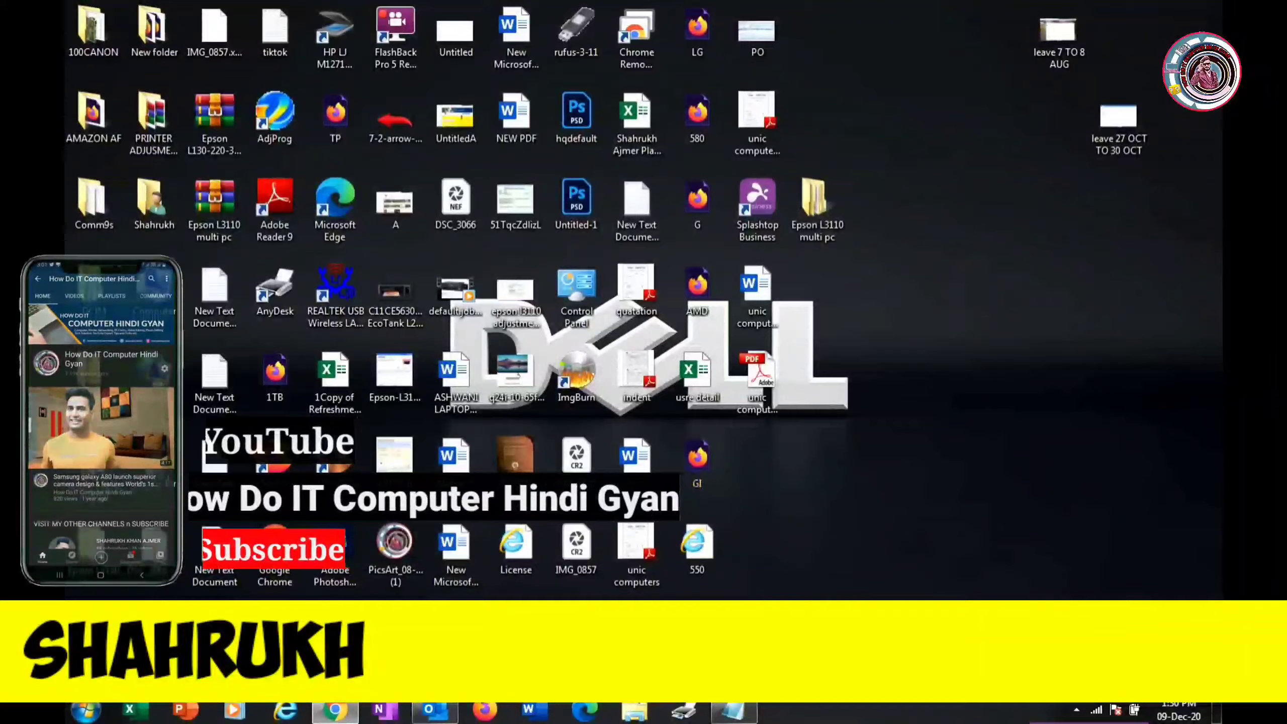
- Open the PRINTER ADJUSMENT PROGRAM folder from the desktop and maximize its window
mouse_move(425, 711)
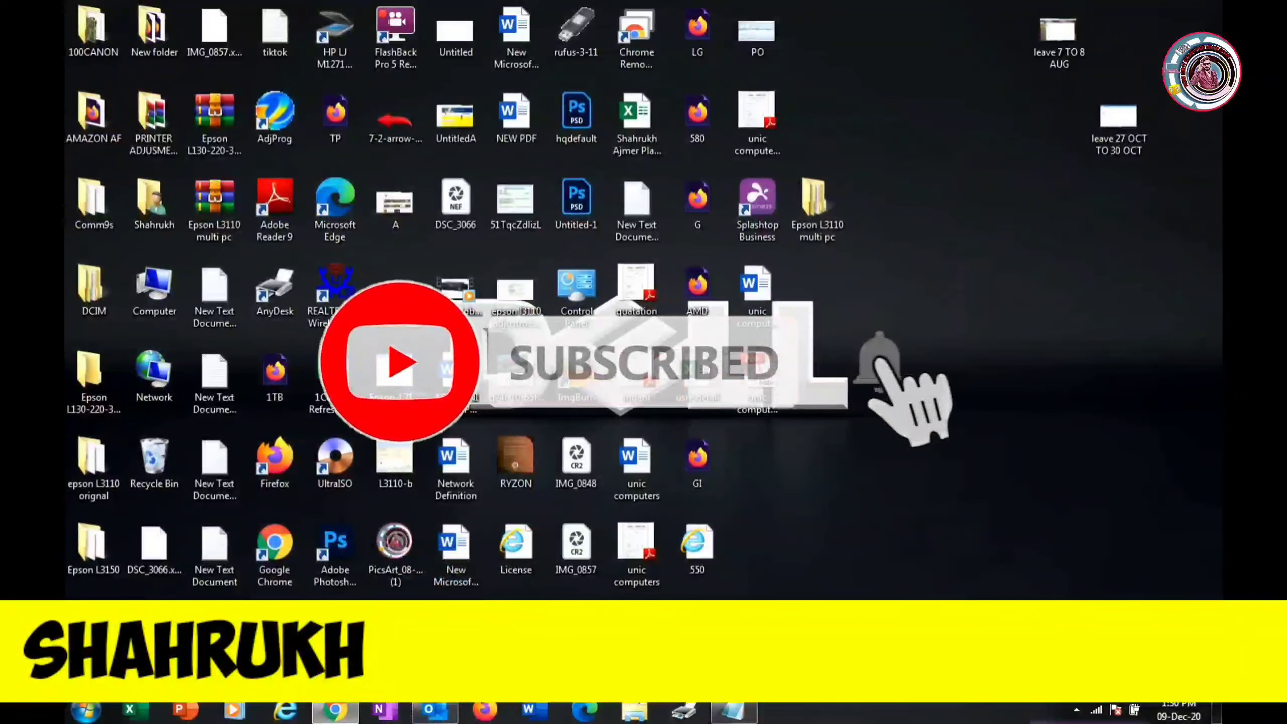
double_click(151, 114)
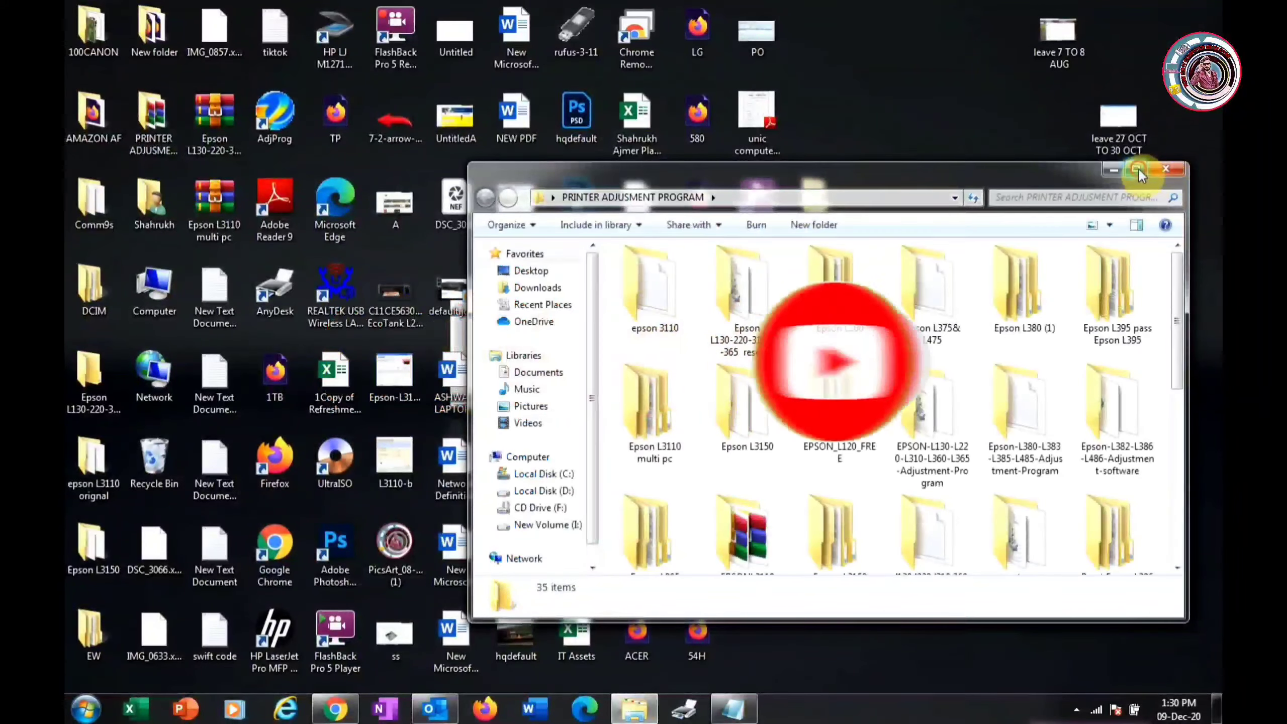
left_click(1138, 168)
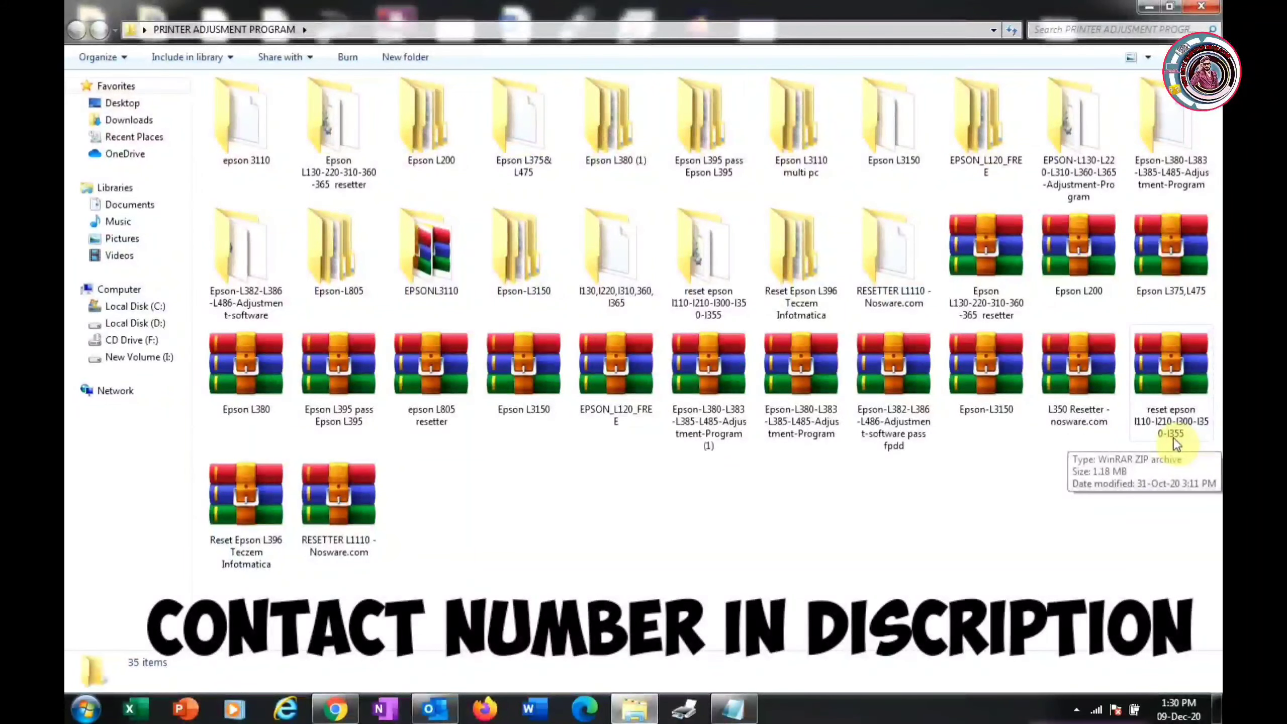
- Extract the reset epson l110-l210-l300-l350-l355 archive to its default destination, replace all existing files, and close the archive
left_click(1180, 407)
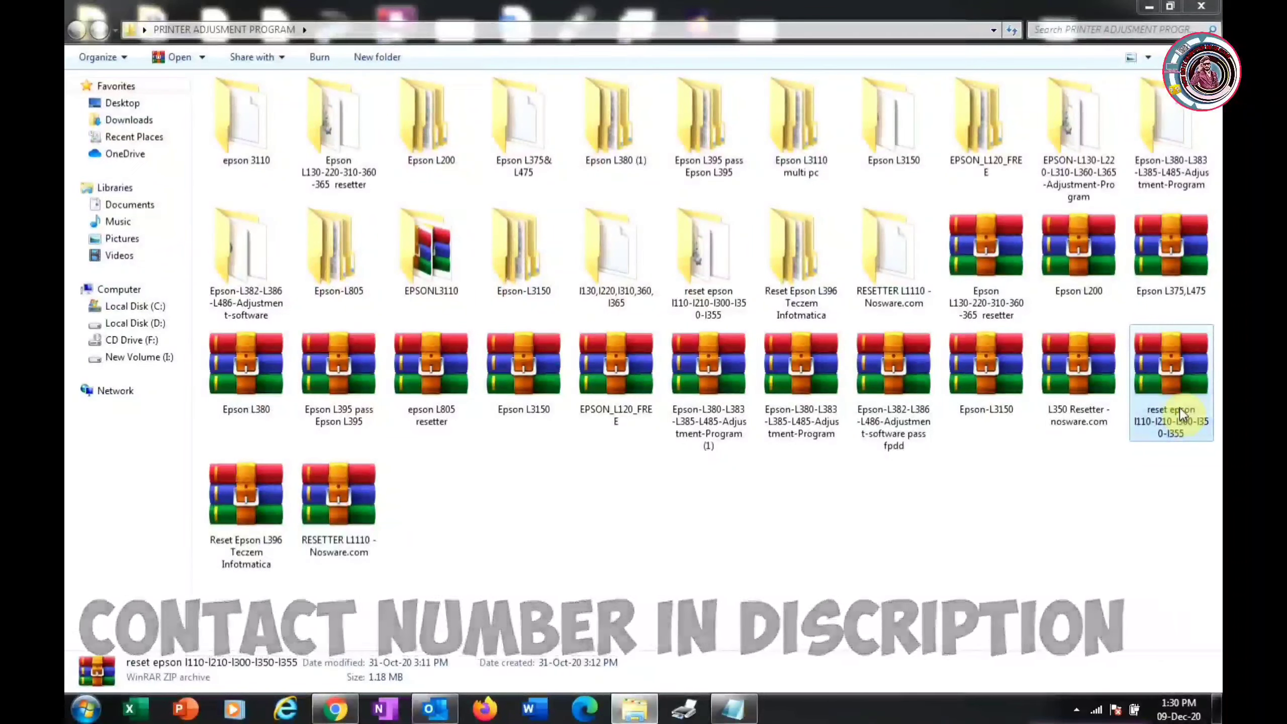
double_click(1180, 408)
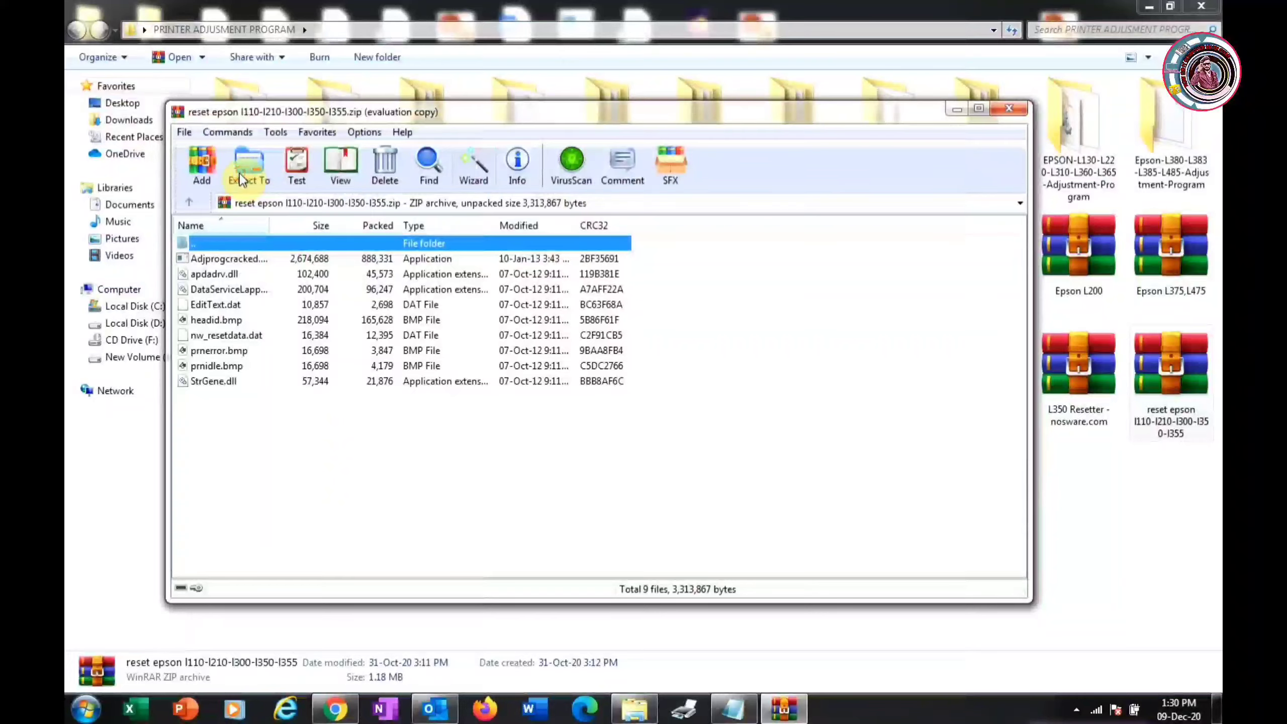
left_click(241, 178)
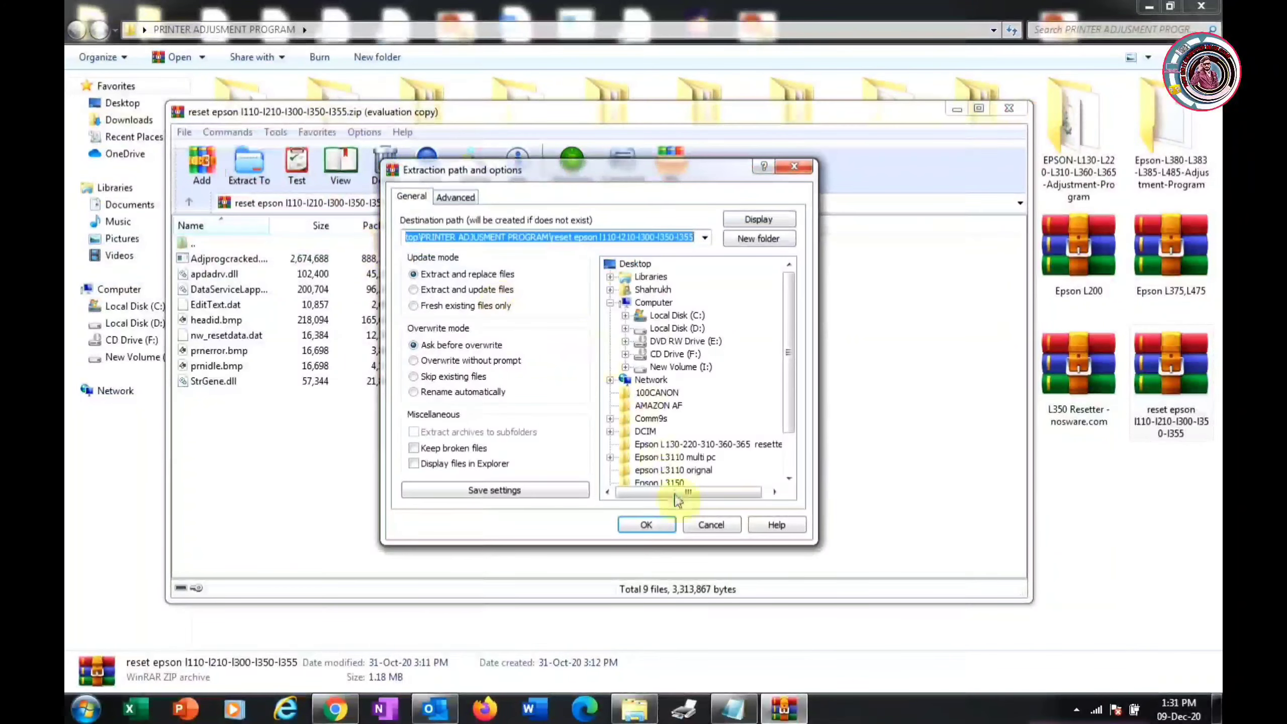
left_click(665, 524)
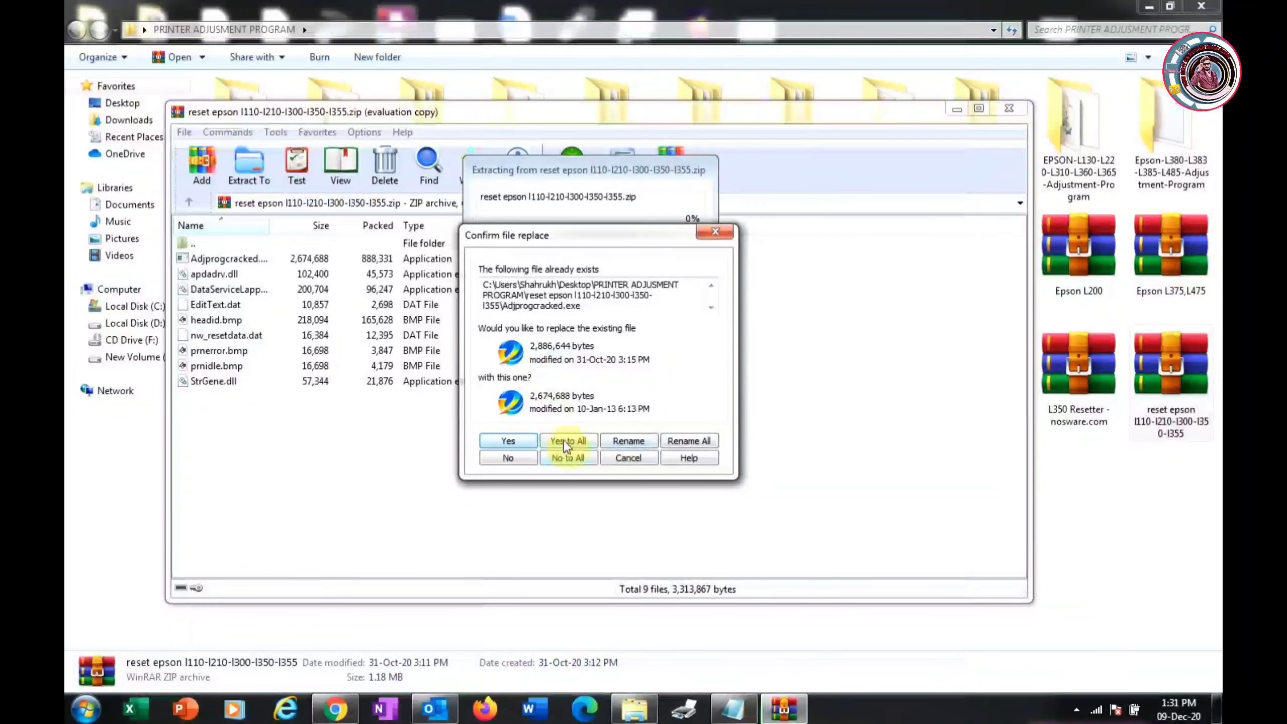
left_click(567, 441)
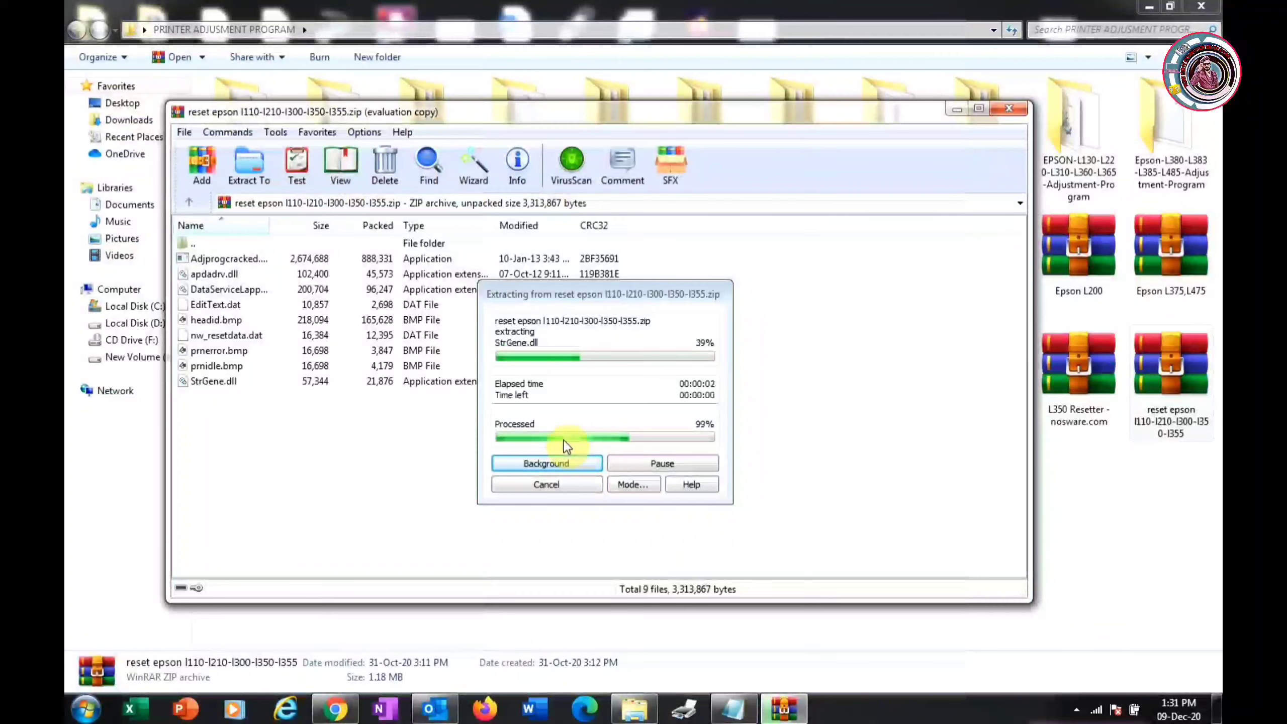
left_click(1009, 108)
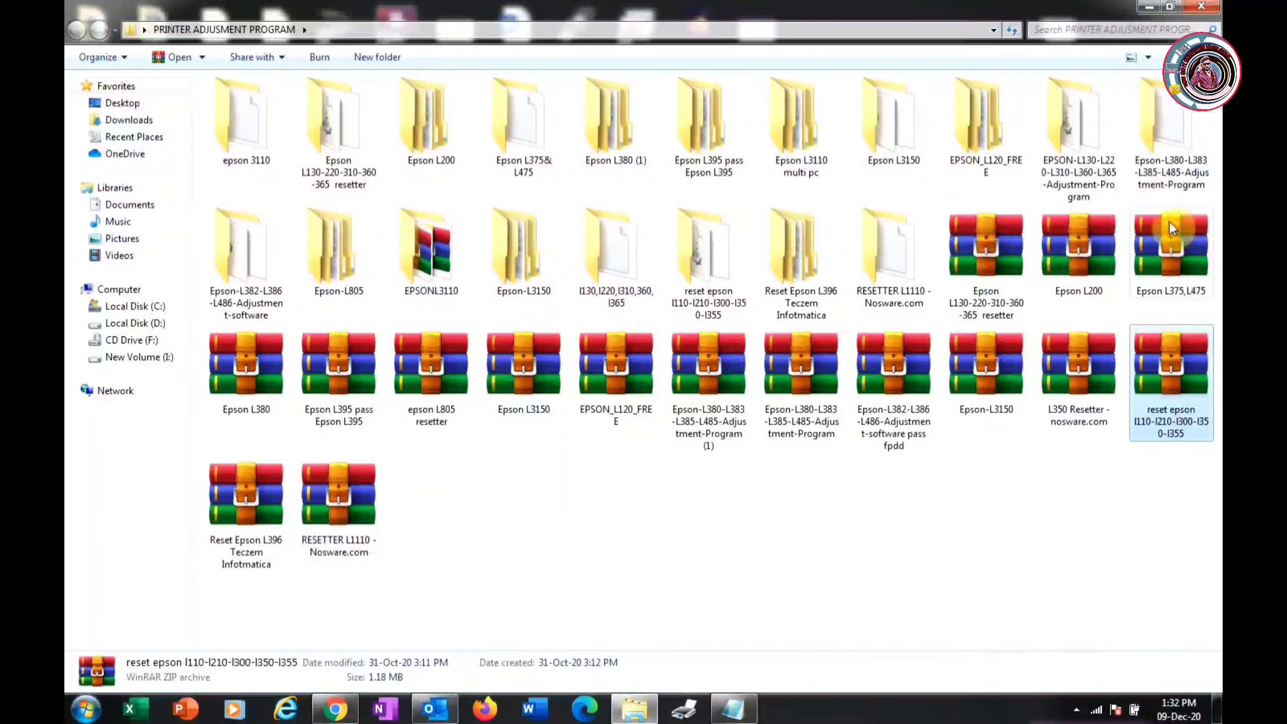
- Launch the Adjprogcracked application from the extracted reset epson l110-l210-l300-l350-l355 folder
double_click(728, 286)
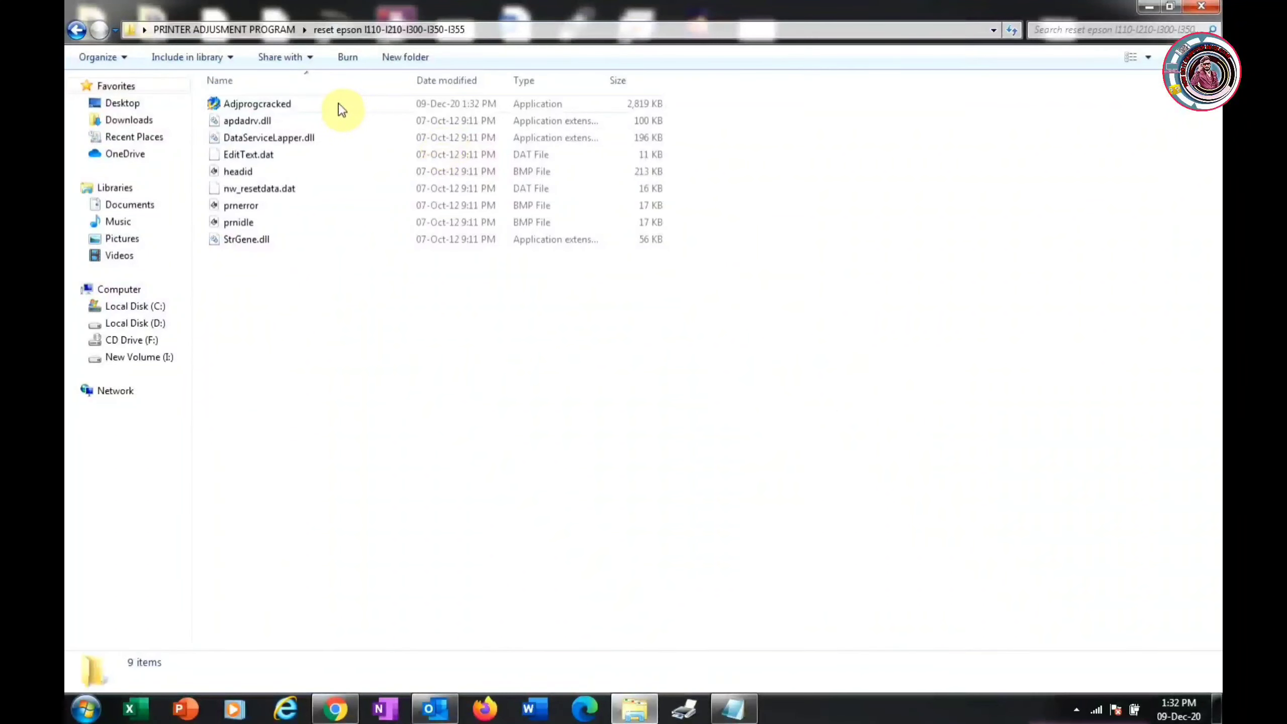
left_click(340, 108)
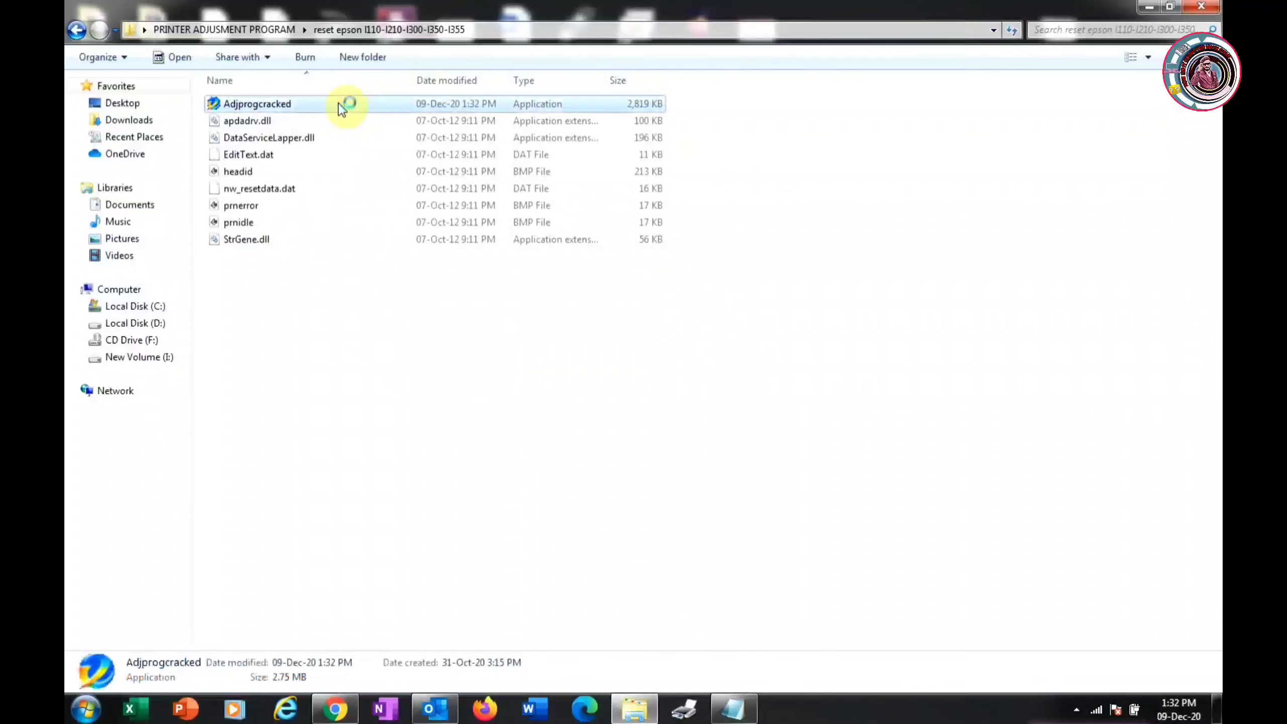
double_click(554, 105)
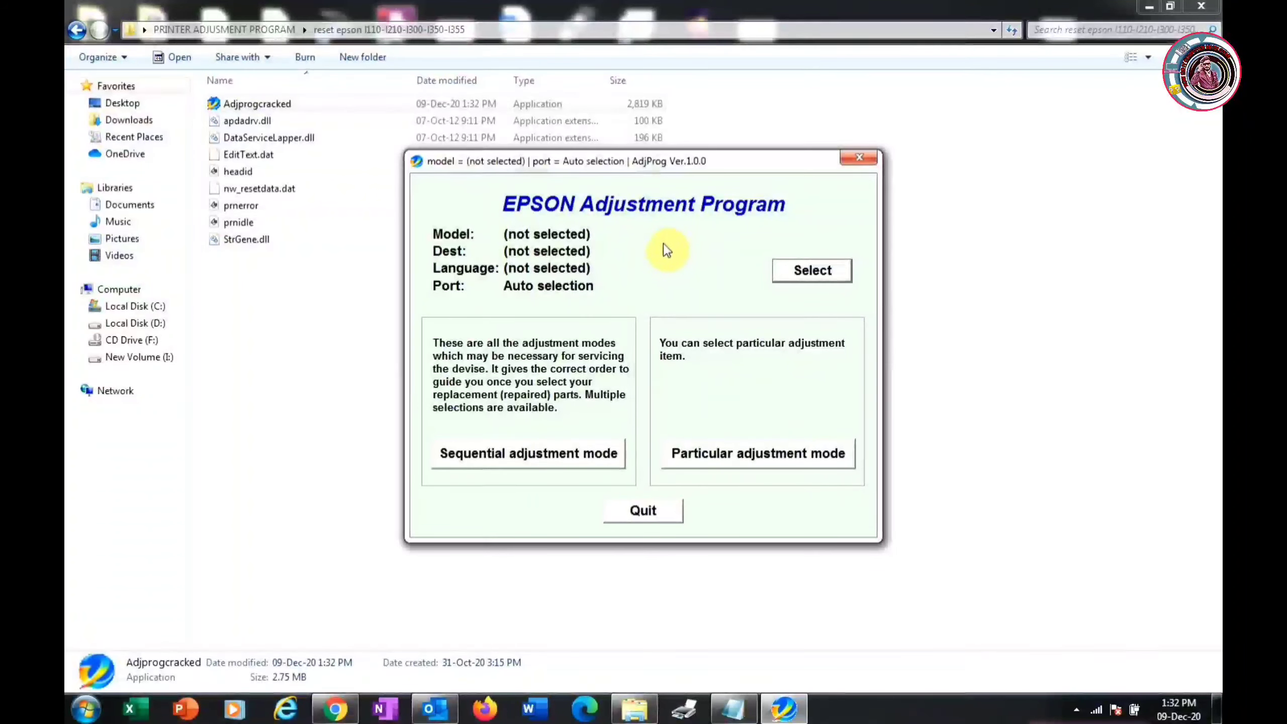
- Set the adjustment program's printer model to L355 and its port to USB001
left_click(812, 276)
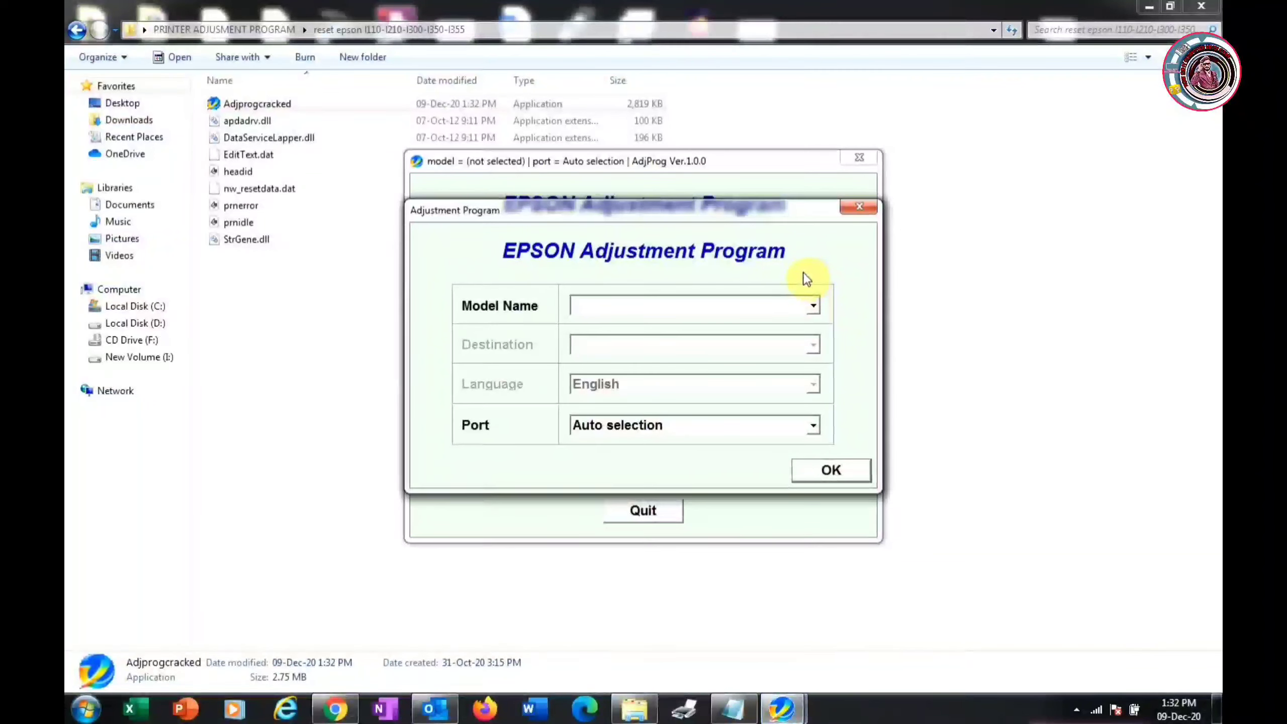
left_click(814, 306)
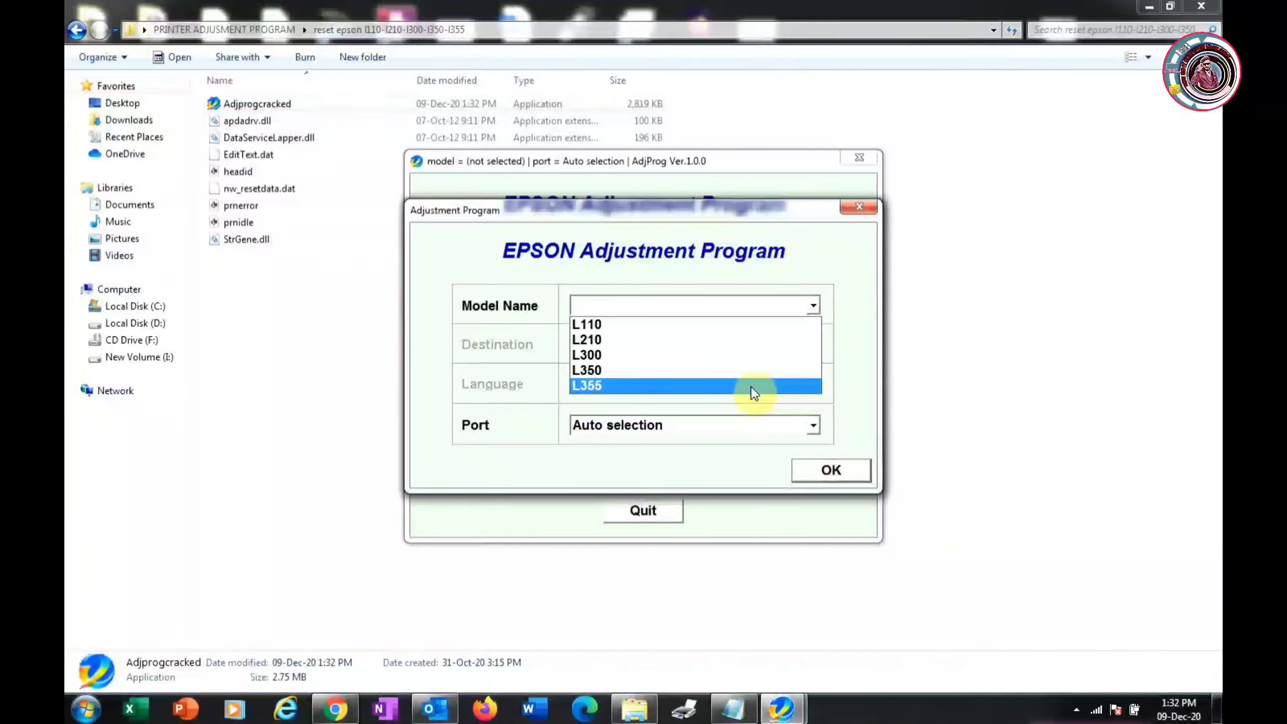
left_click(750, 386)
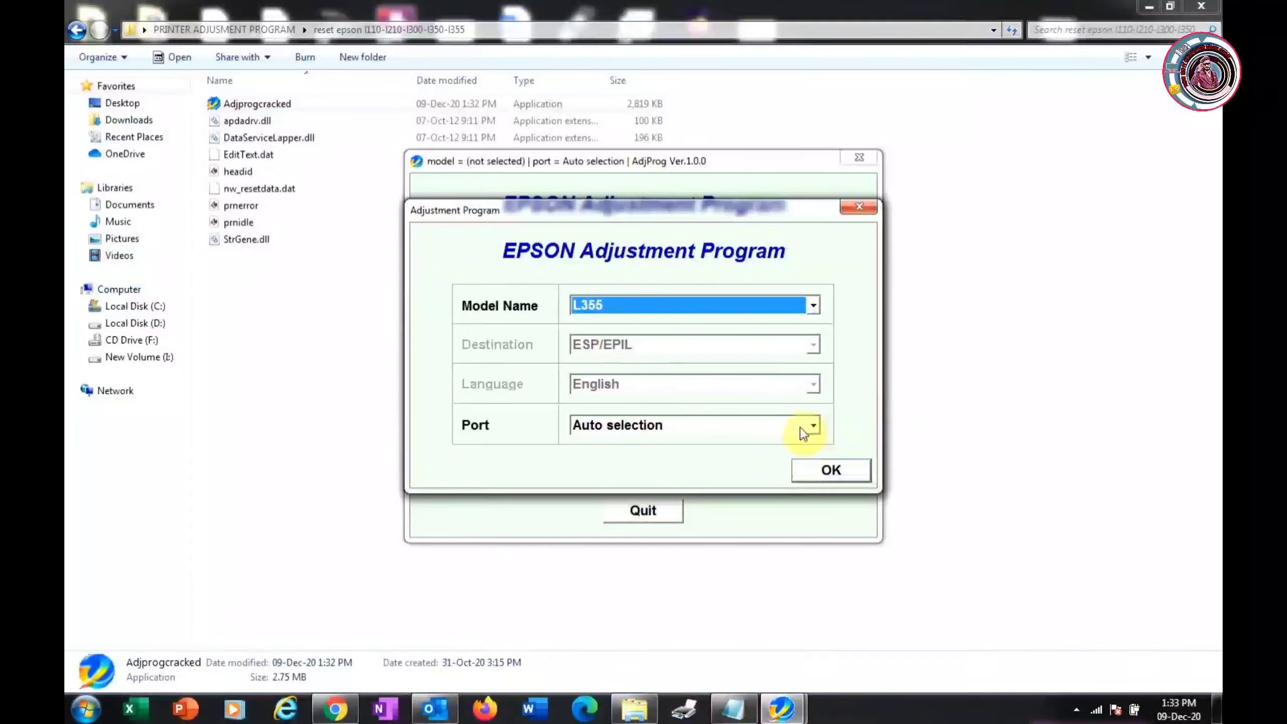
left_click(821, 430)
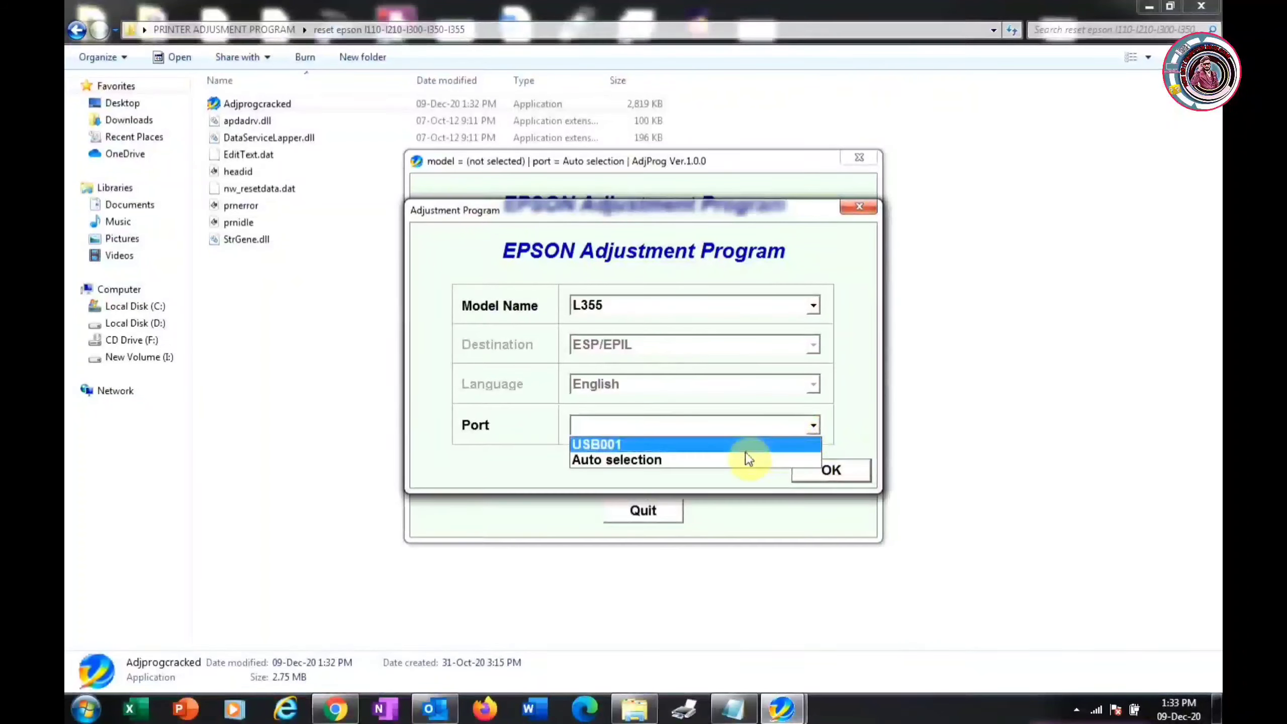
left_click(744, 446)
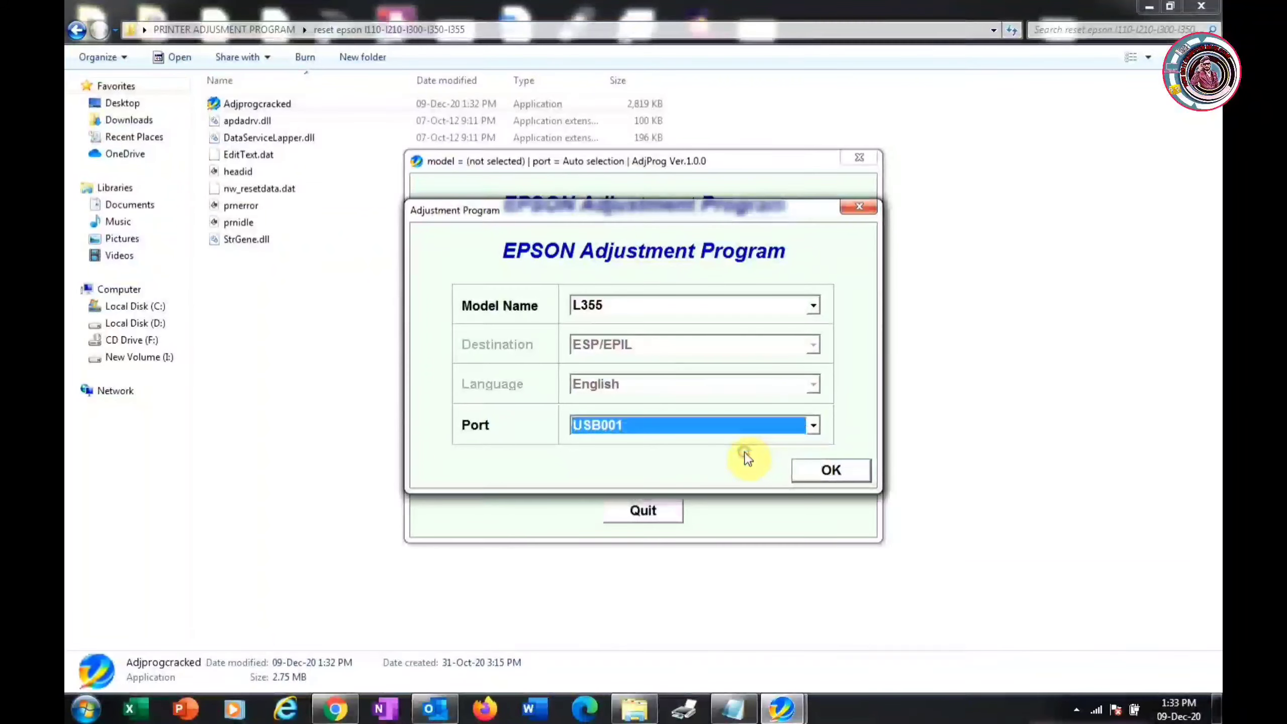
left_click(839, 473)
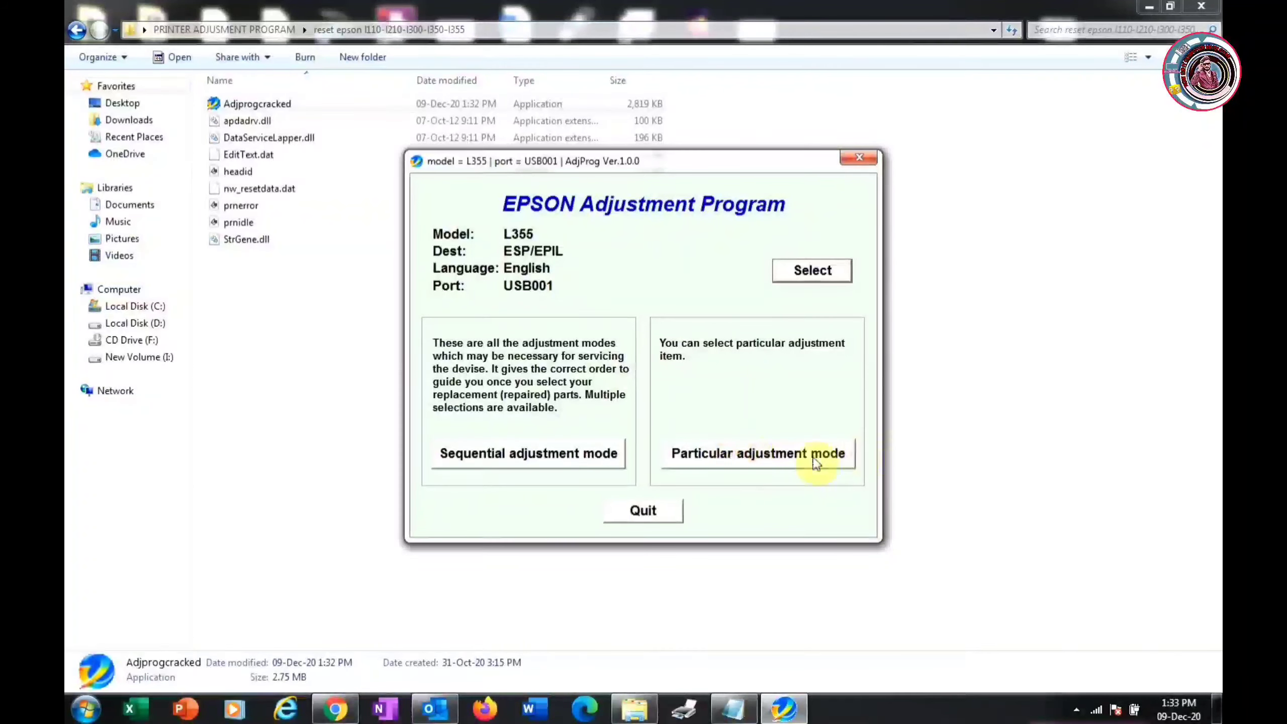
- Open the Waste ink pad counter maintenance item in Particular adjustment mode
left_click(794, 465)
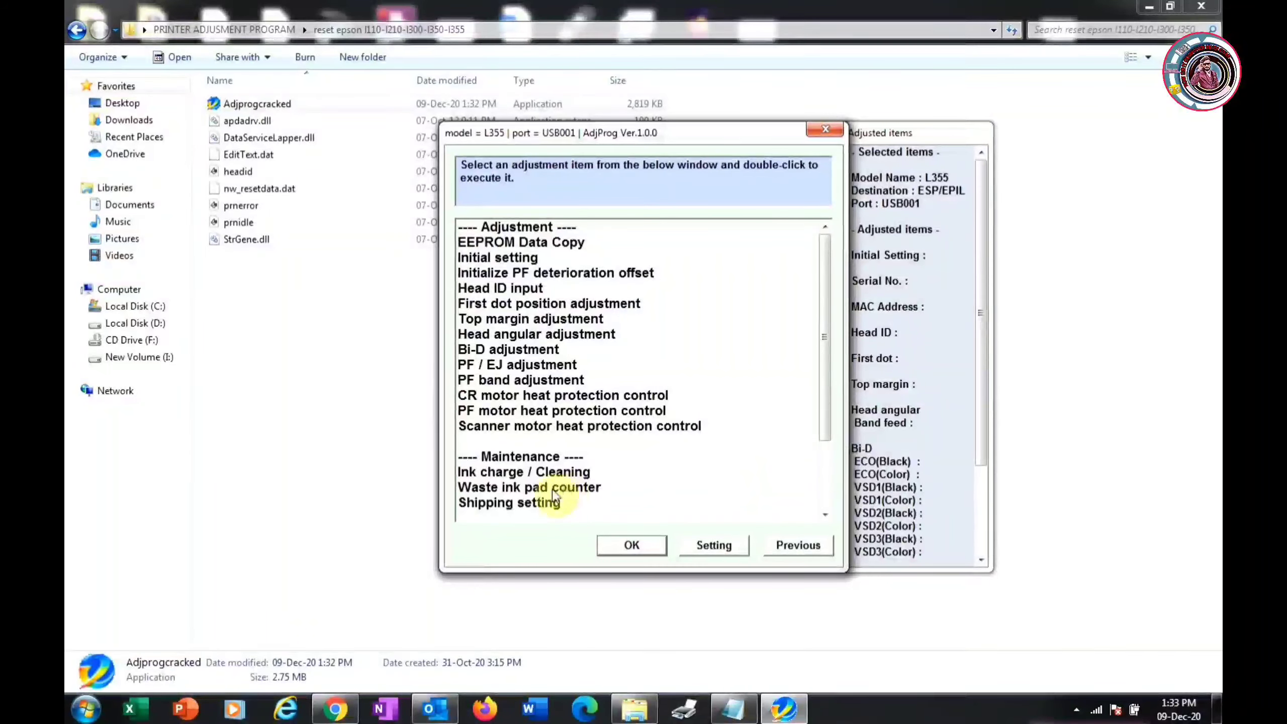
left_click(591, 490)
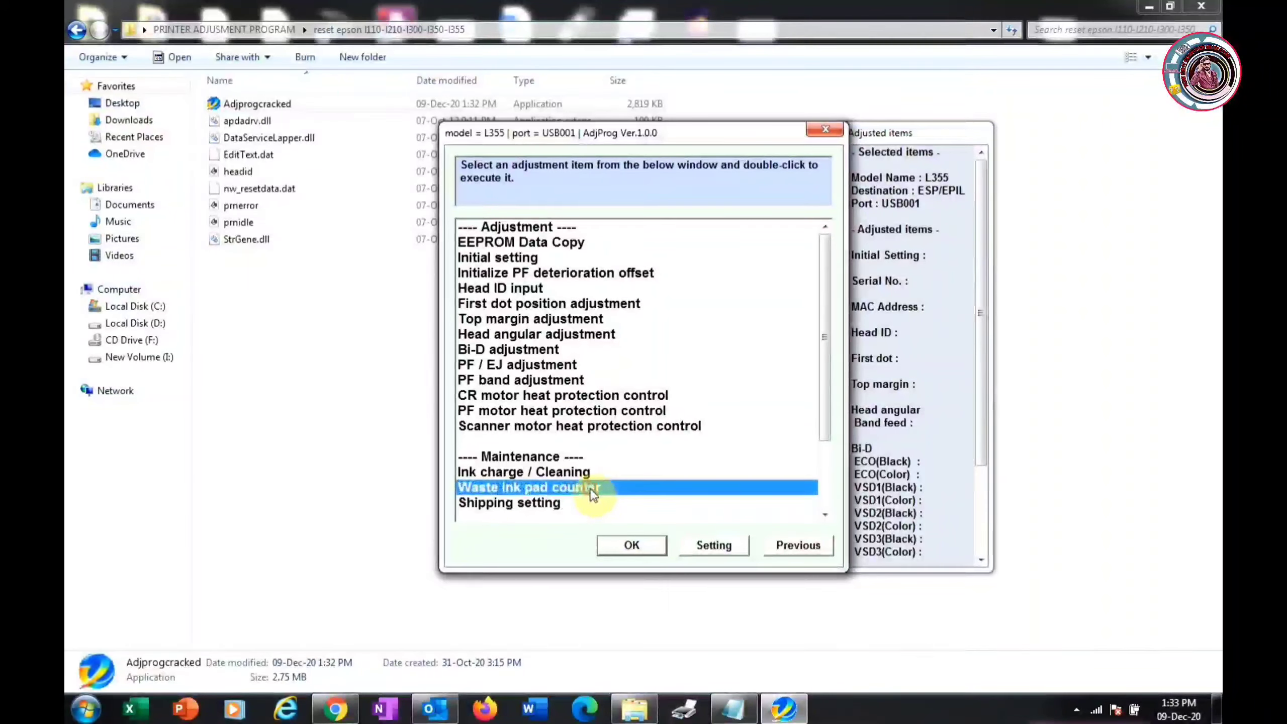
left_click(631, 545)
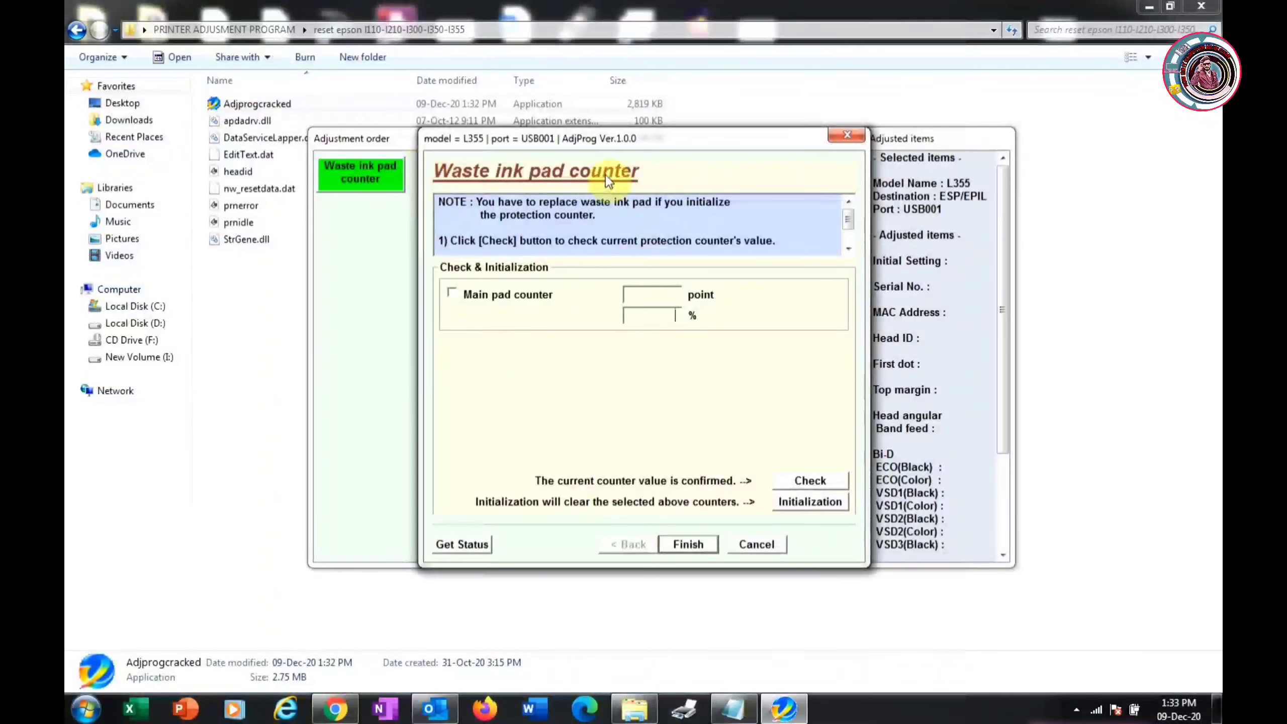
- Select the main pad counter and try to check its current value
left_click(453, 295)
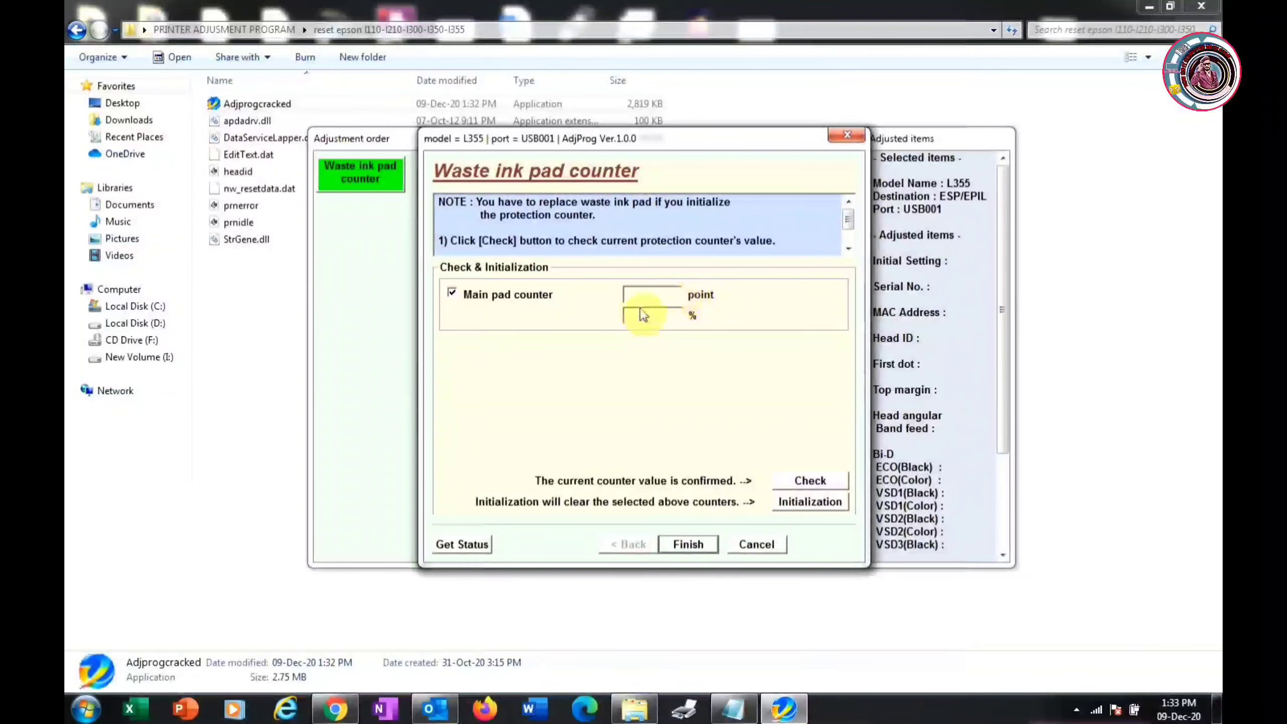
left_click(802, 482)
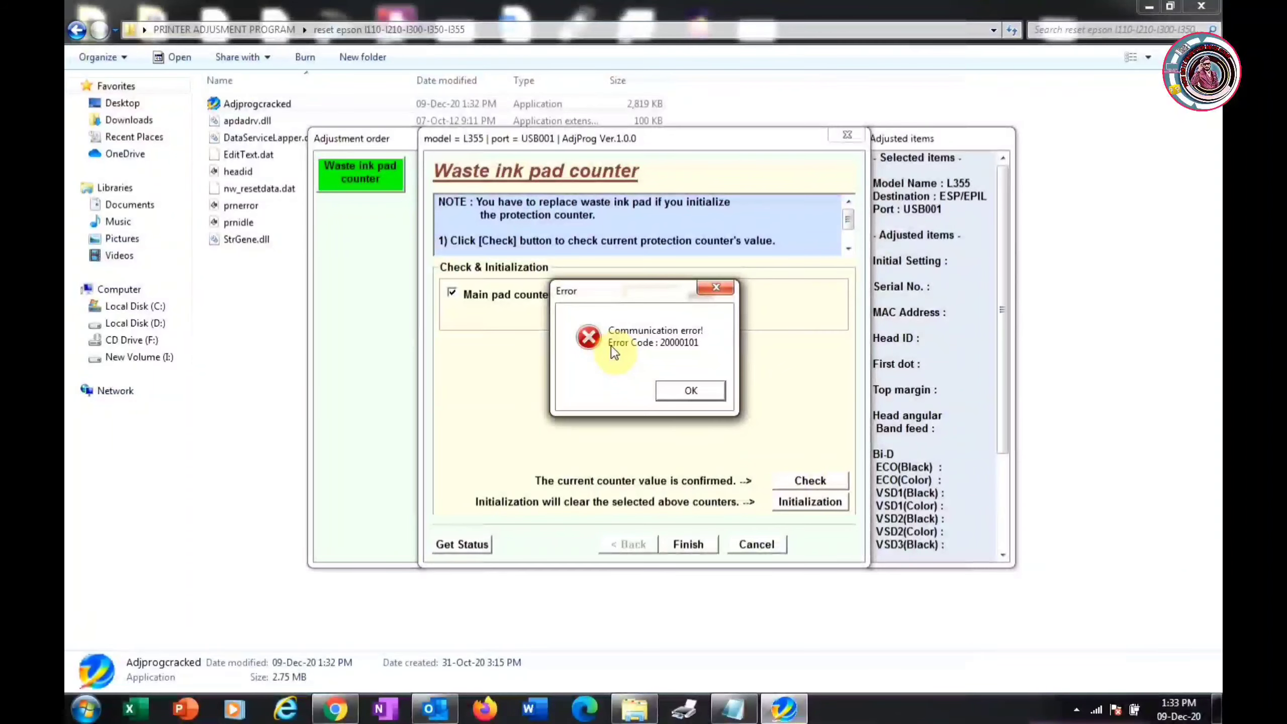
left_click(722, 396)
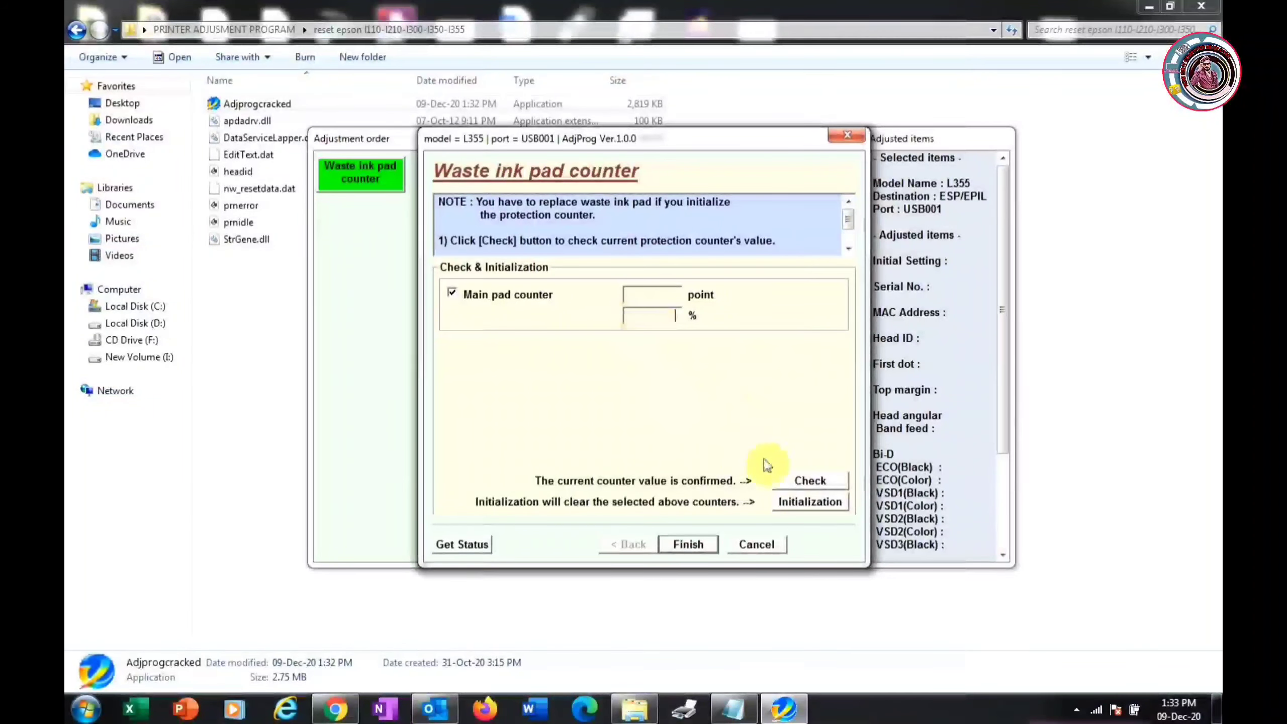
- Try to initialize the selected main pad counter and dismiss the resulting dialog
left_click(811, 502)
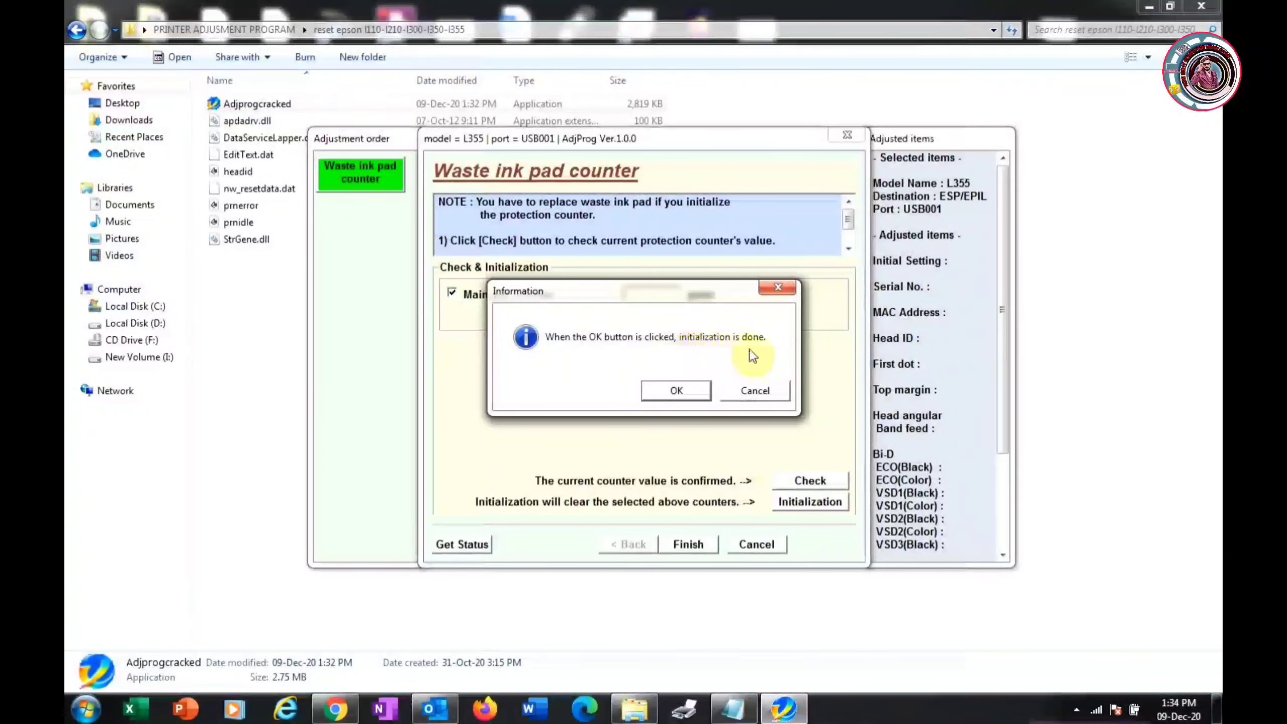
left_click(678, 391)
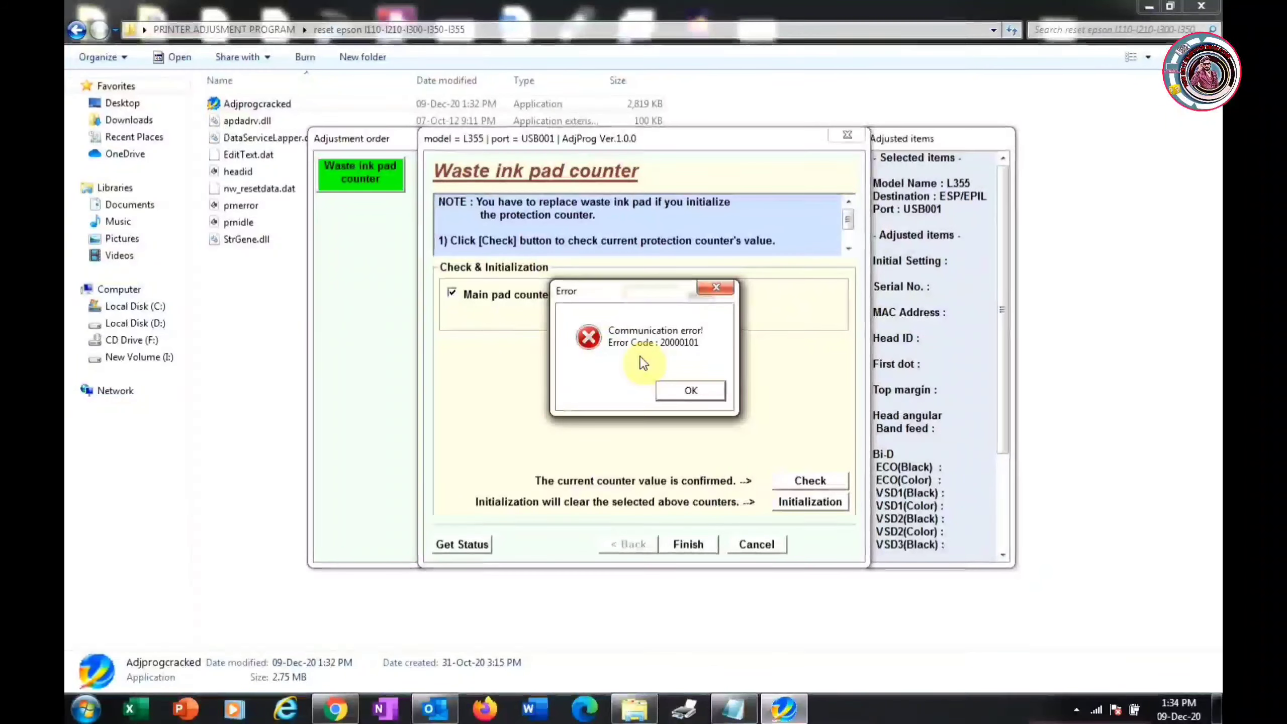
left_click(695, 387)
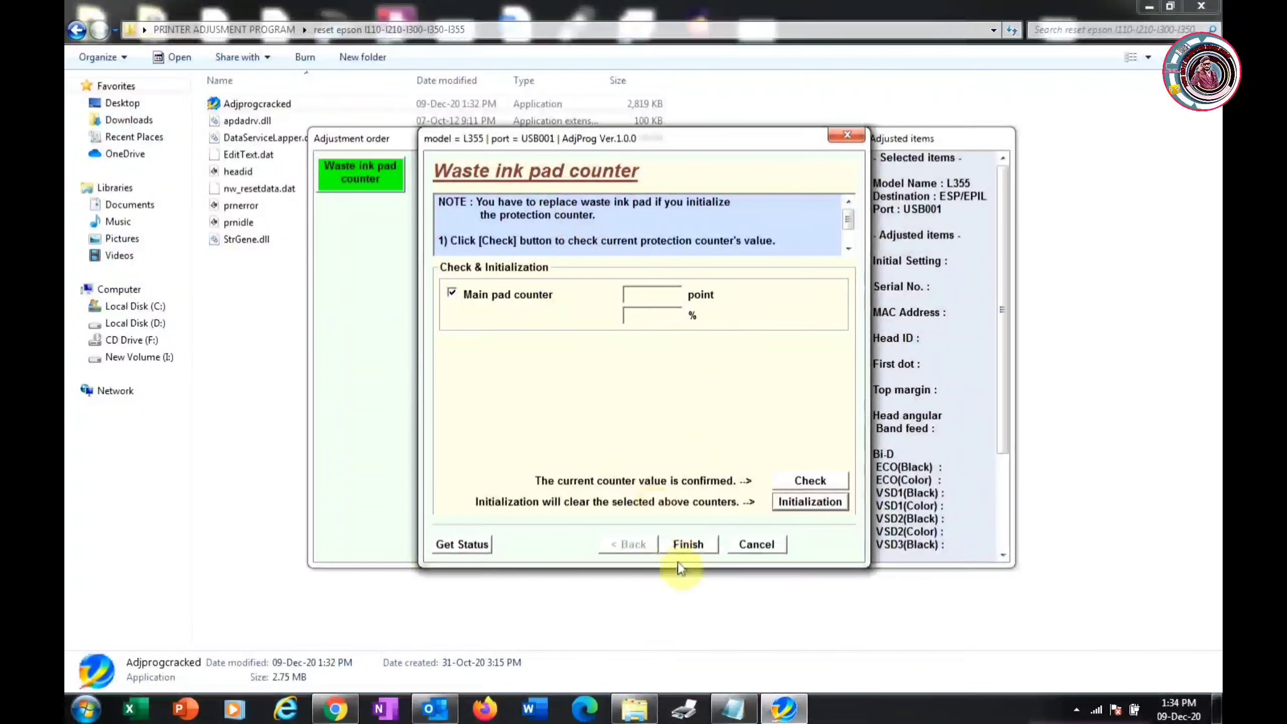
- Finish the waste ink pad adjustment, quit the adjustment program, and return to the PRINTER ADJUSMENT PROGRAM folder
left_click(699, 548)
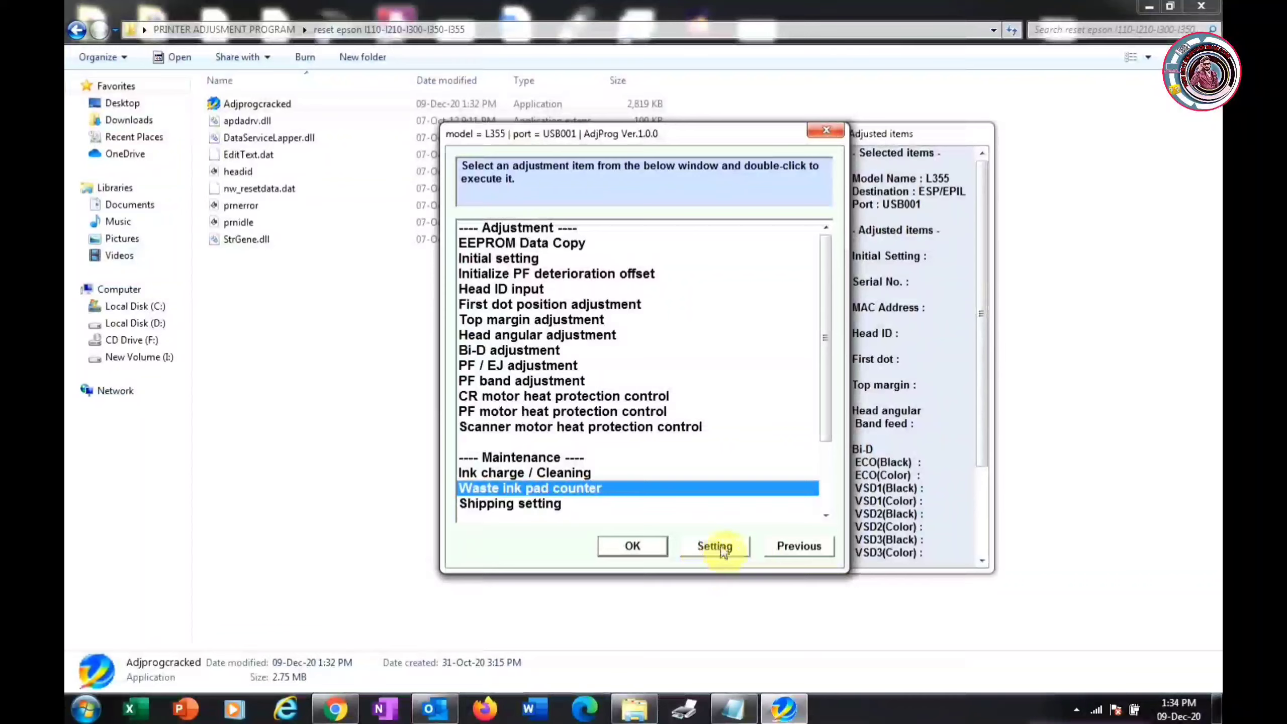
left_click(796, 546)
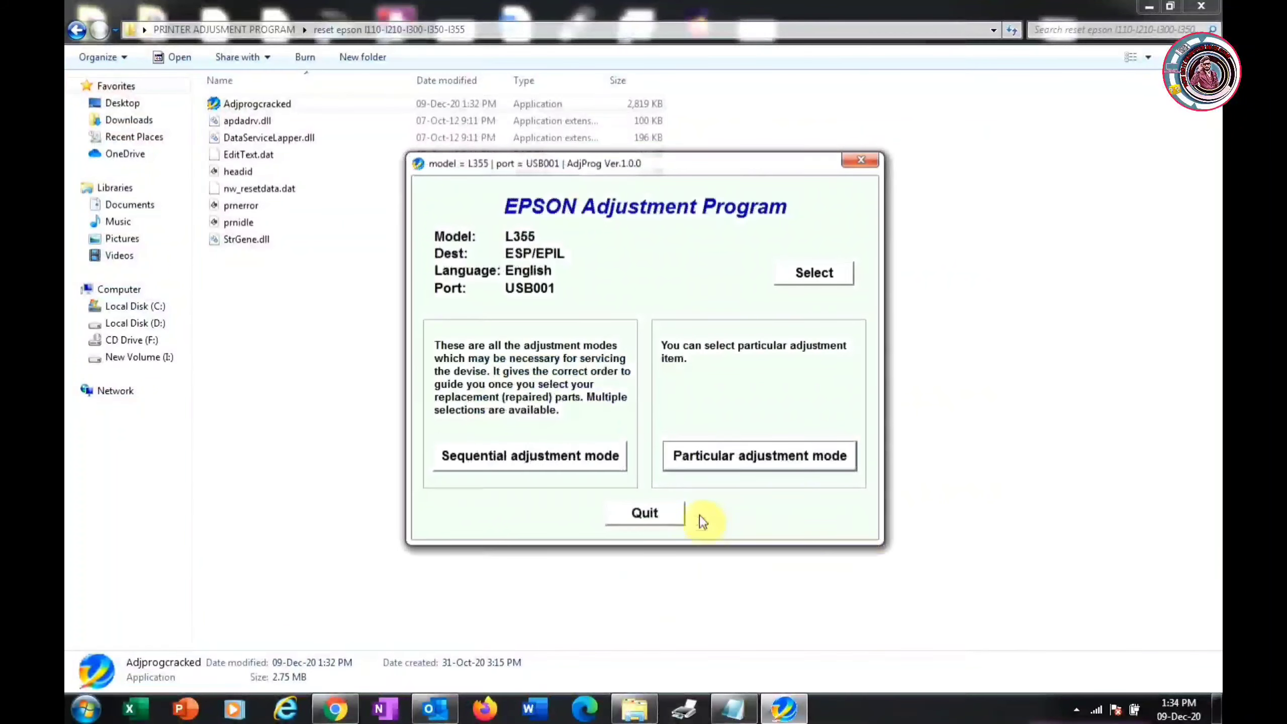
left_click(649, 513)
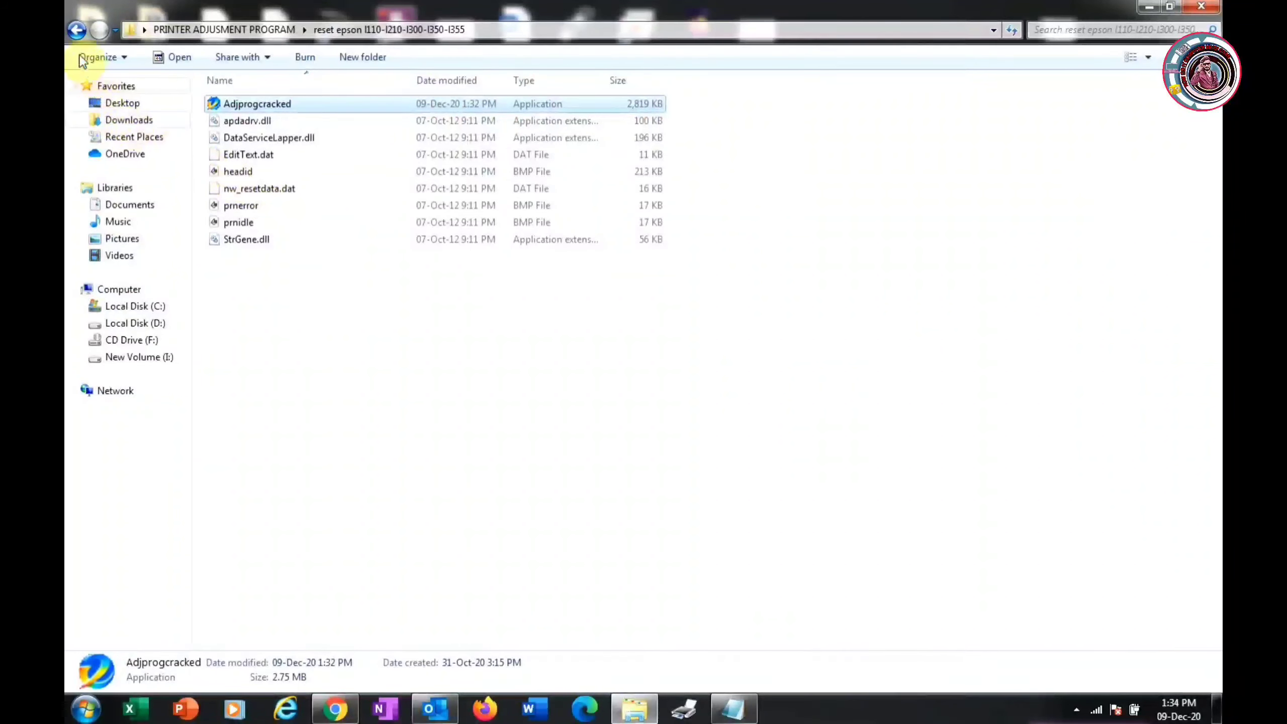
left_click(76, 30)
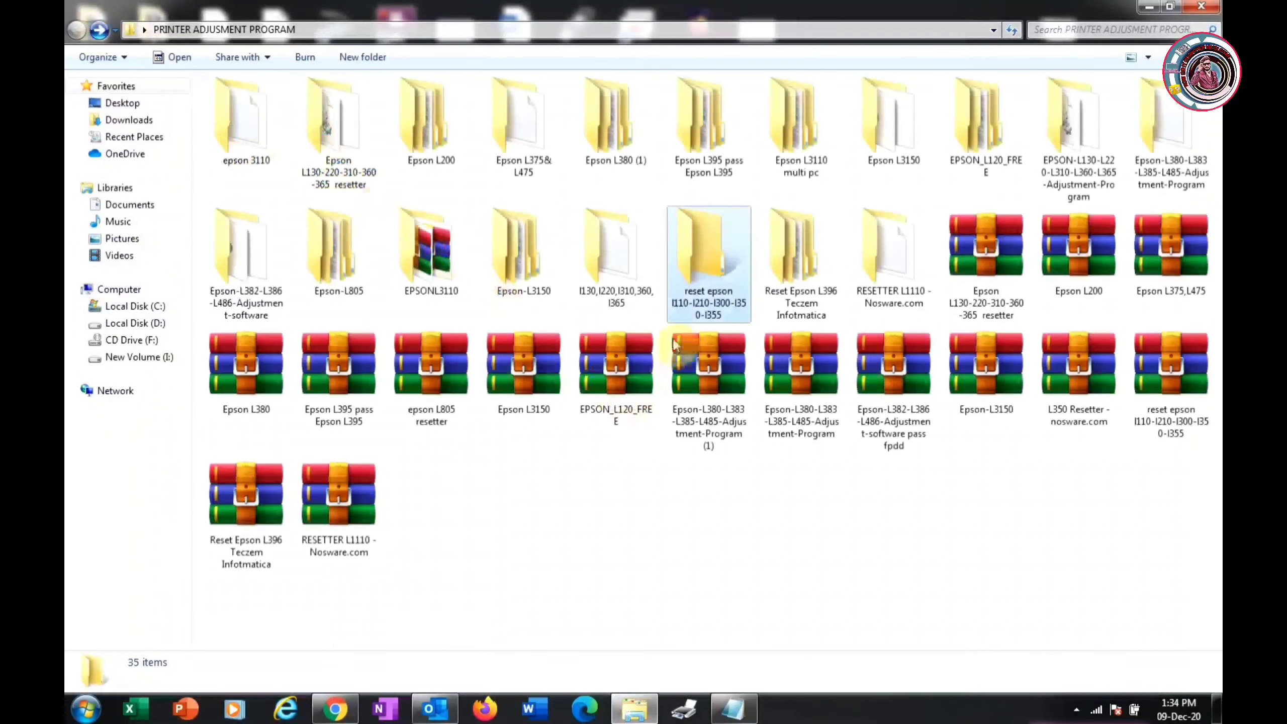